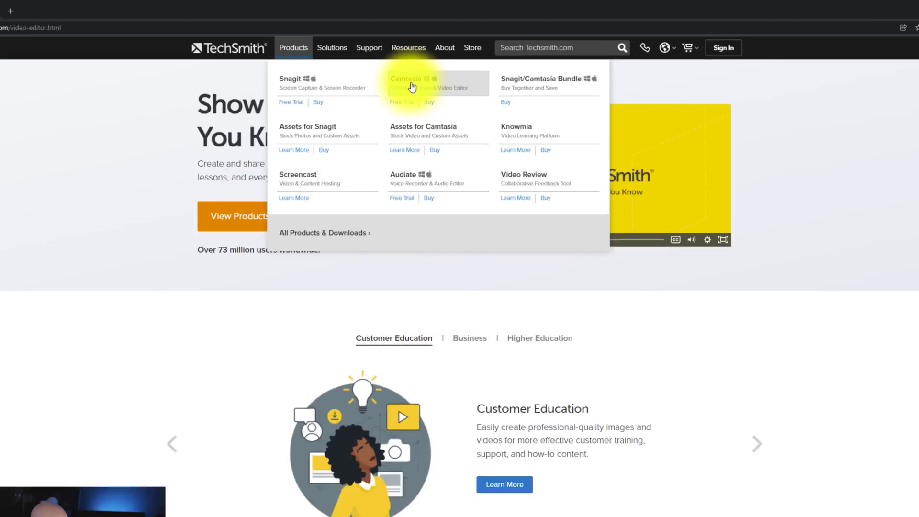
Step: Go from the TechSmith Camtasia product page to its Download Free Trial page
left_click(393, 229)
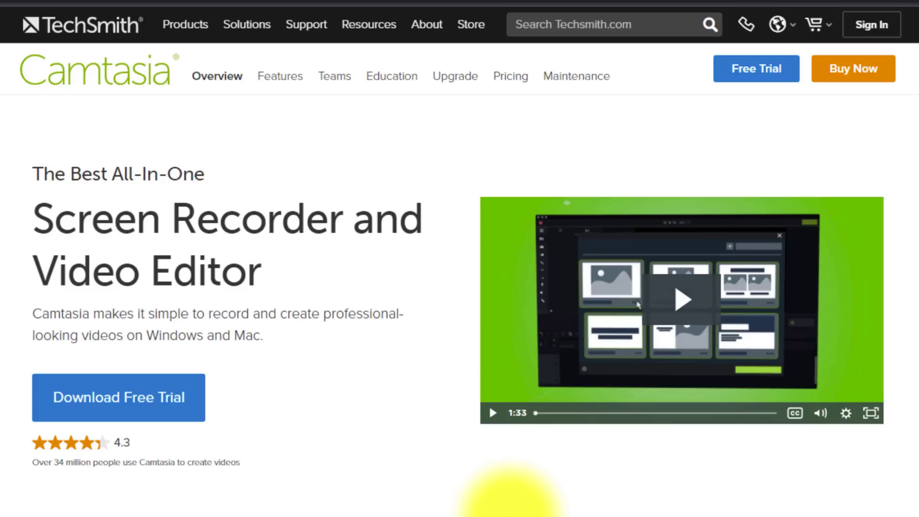
left_click(131, 408)
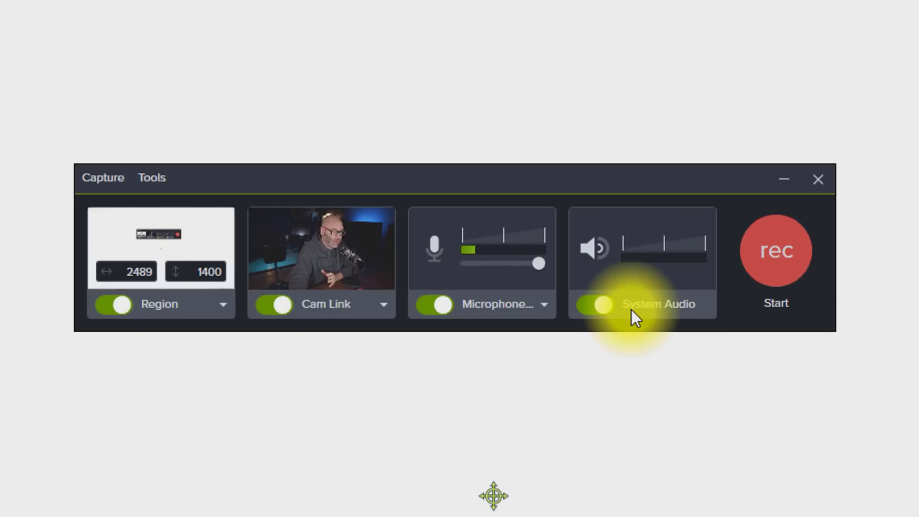
Step: Keep Cam Link as the recorder's webcam and bring up the region size presets
left_click(362, 308)
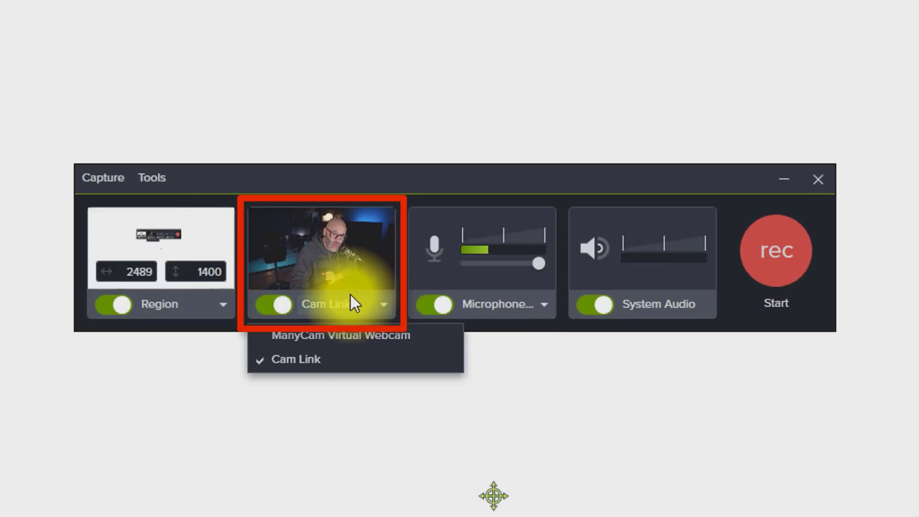
left_click(348, 299)
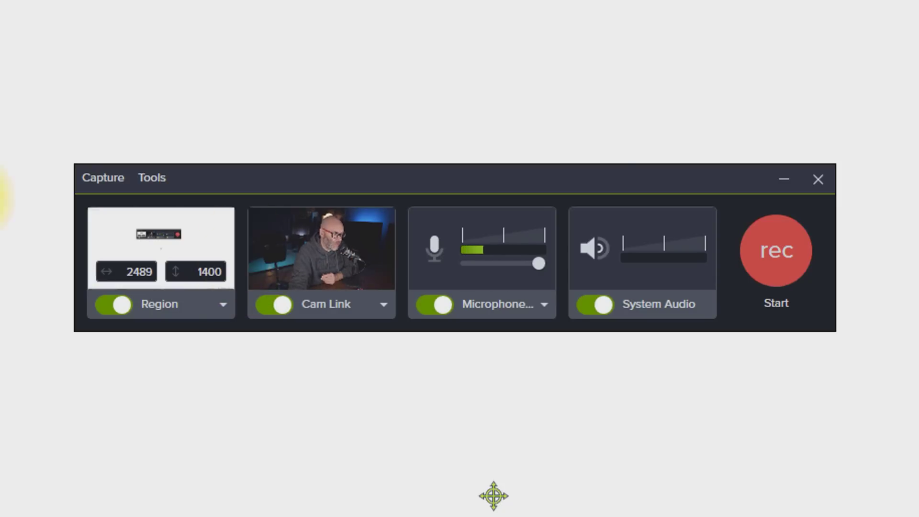
left_click(187, 267)
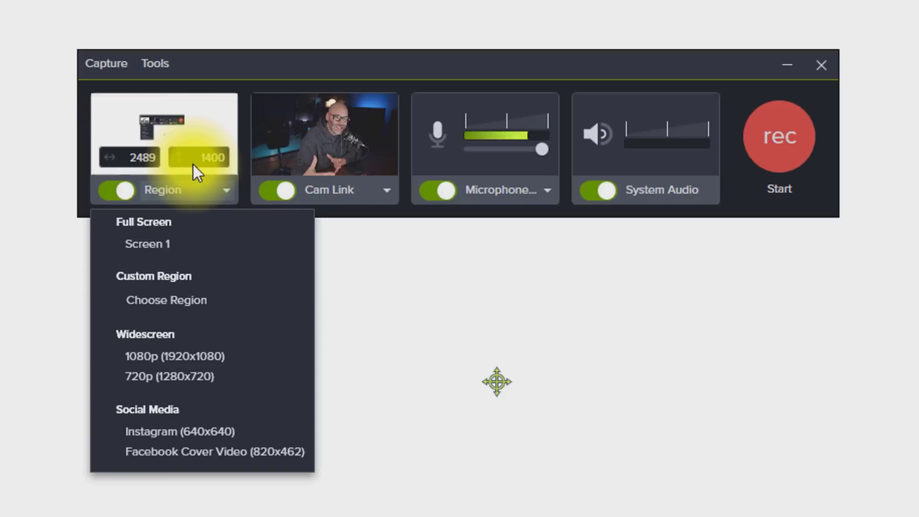
Step: Close the region presets and start recording the 2489 × 1400 region
left_click(202, 188)
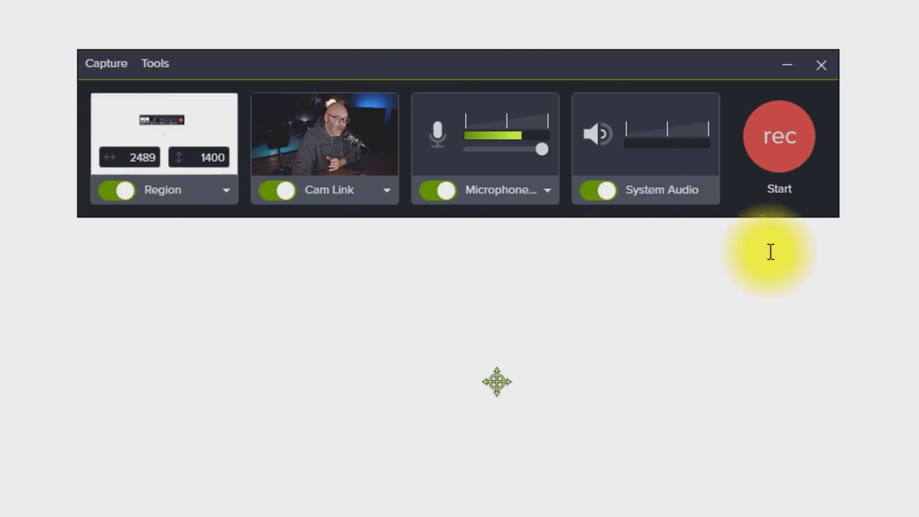
left_click(787, 139)
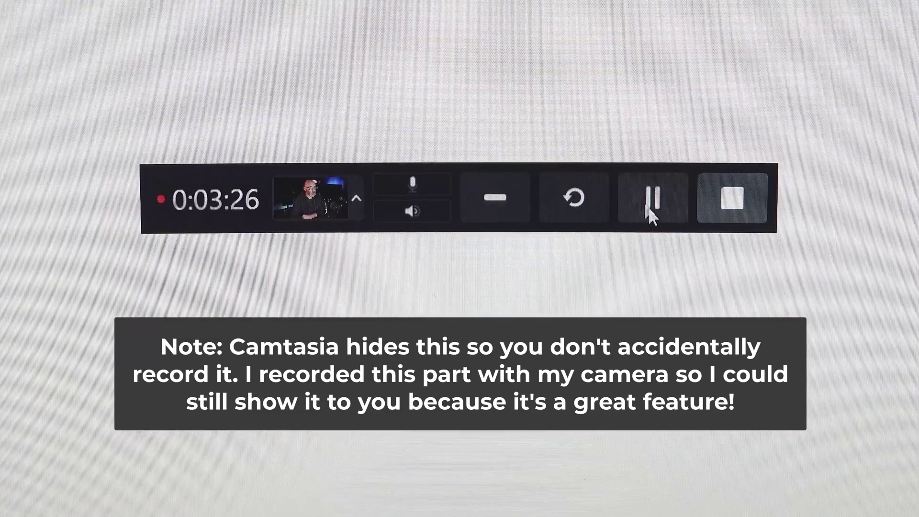
Step: Pause the running capture, then resume recording
left_click(651, 209)
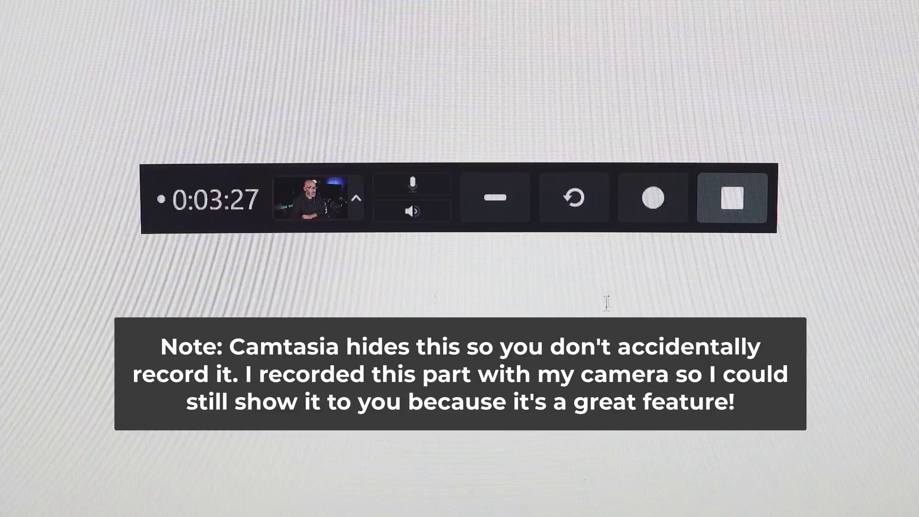
left_click(656, 210)
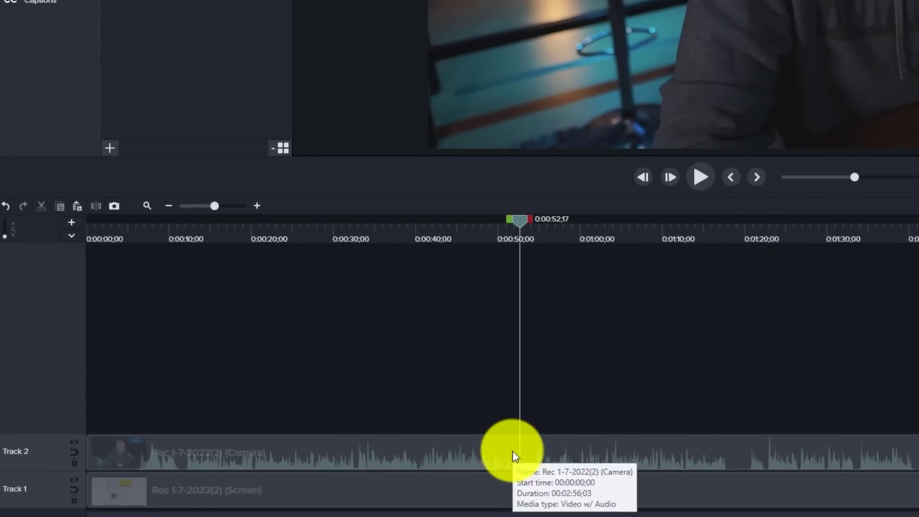
Step: Separate the Track 2 camera clip's audio from its video
left_click(294, 478)
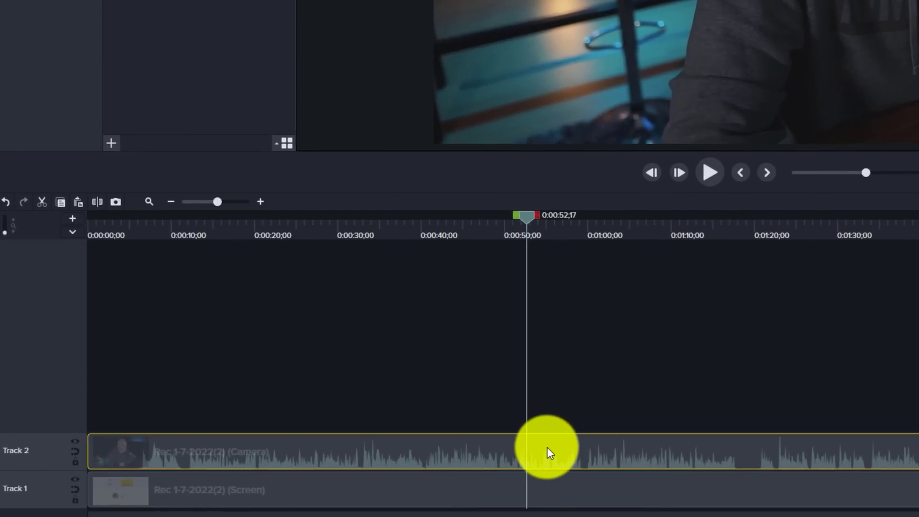
right_click(547, 447)
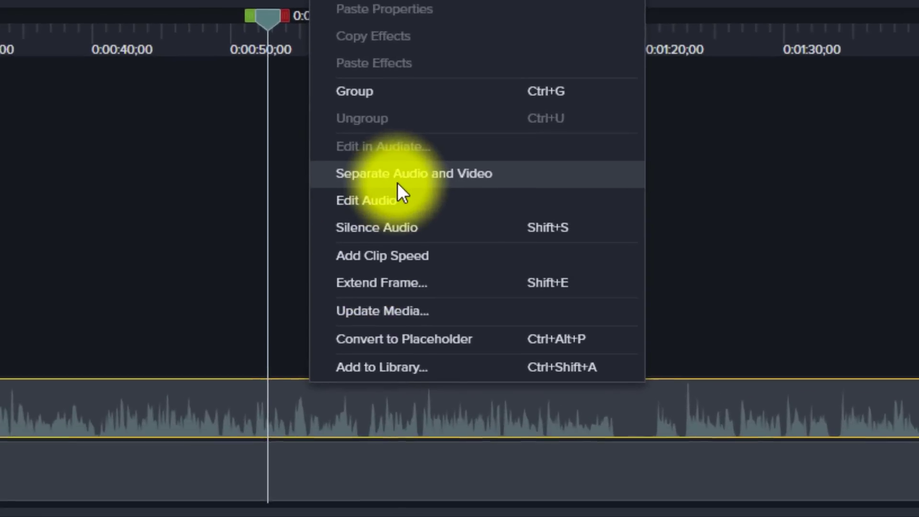
left_click(397, 182)
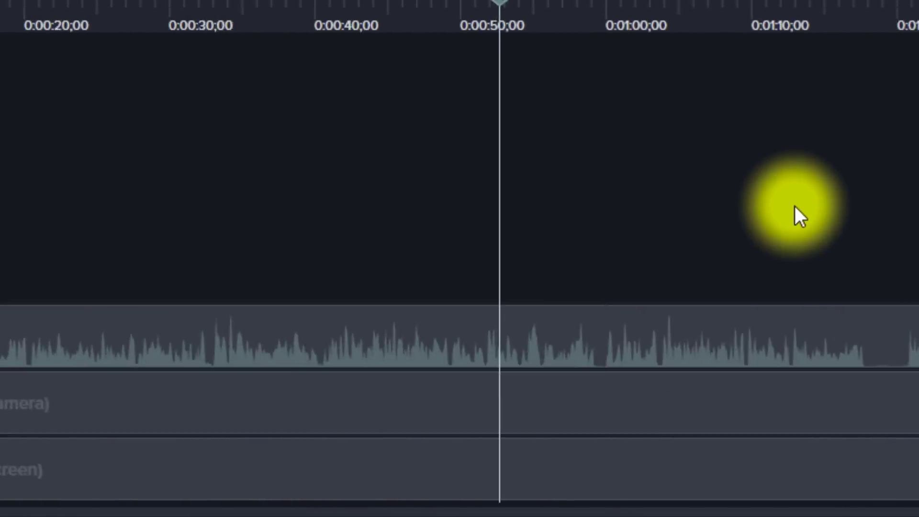
Step: Move the playhead to about 0:00:20 and check the screen, camera and audio clips
left_click_drag(907, 4, 468, 19)
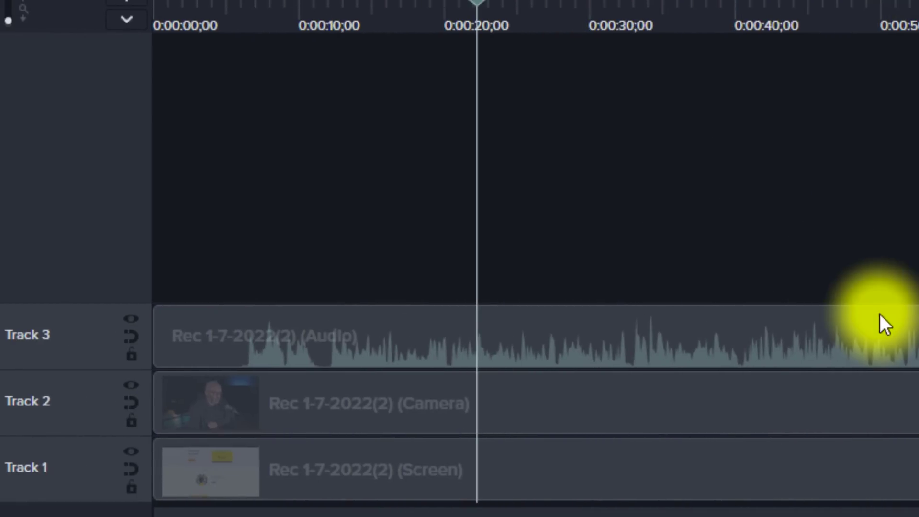
left_click(809, 459)
left_click(691, 419)
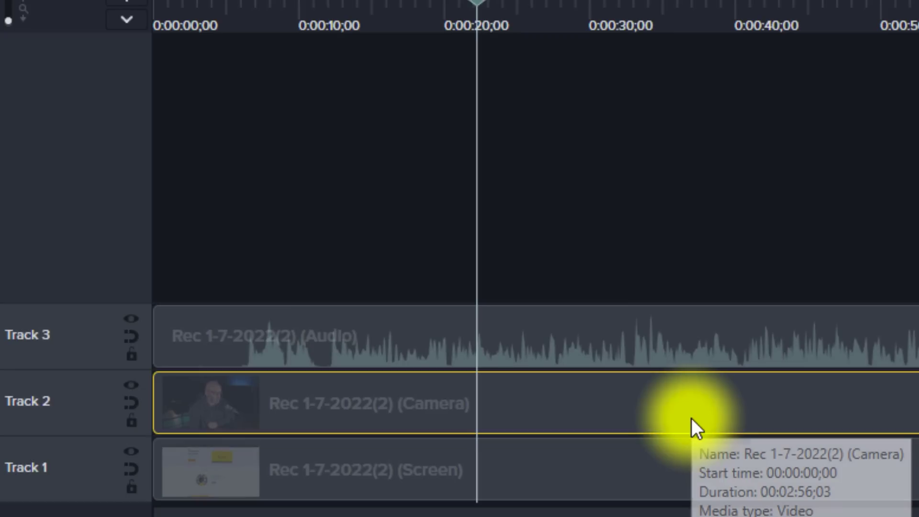
left_click(733, 344)
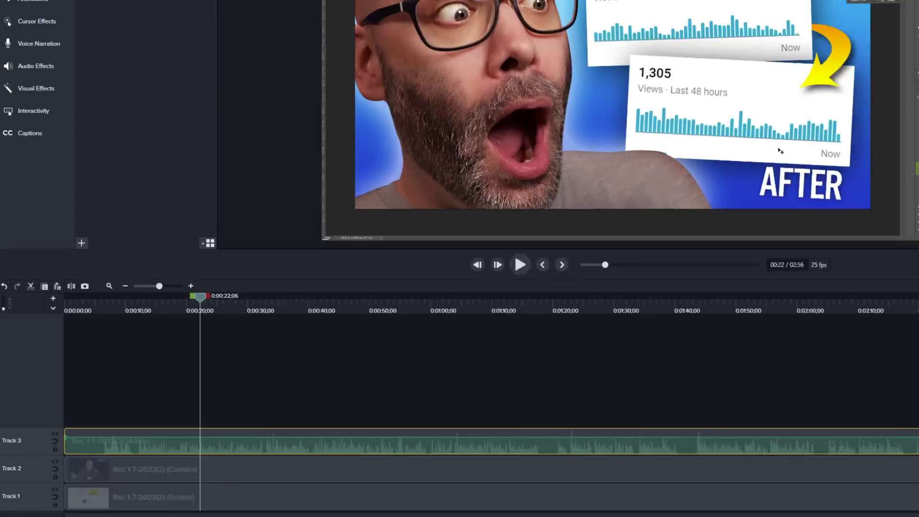
left_click(717, 297)
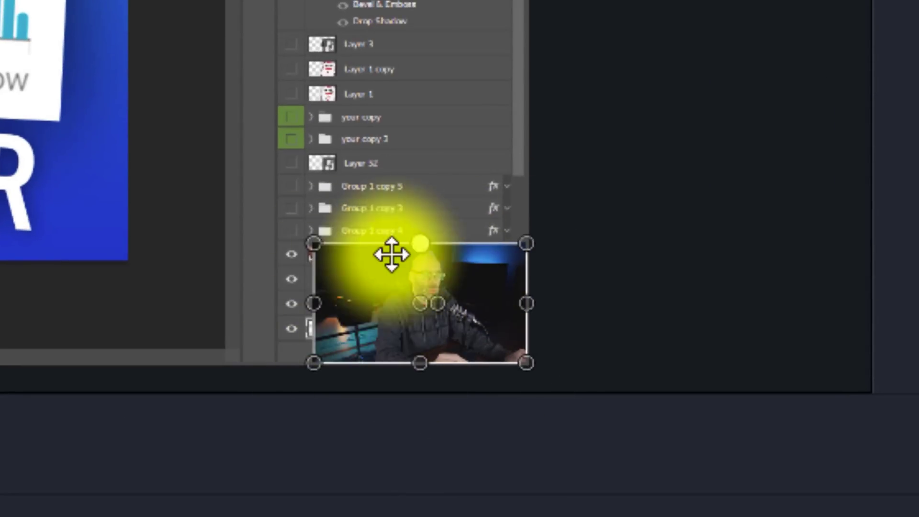
Step: Scale the webcam overlay up to about 44–46% and place it bottom-left
left_click_drag(364, 305, 0, 0)
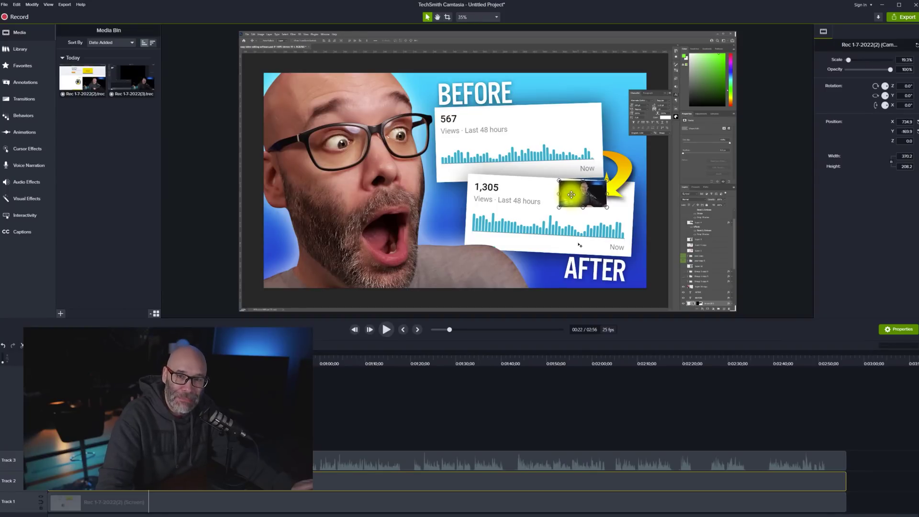
left_click_drag(571, 194, 600, 243)
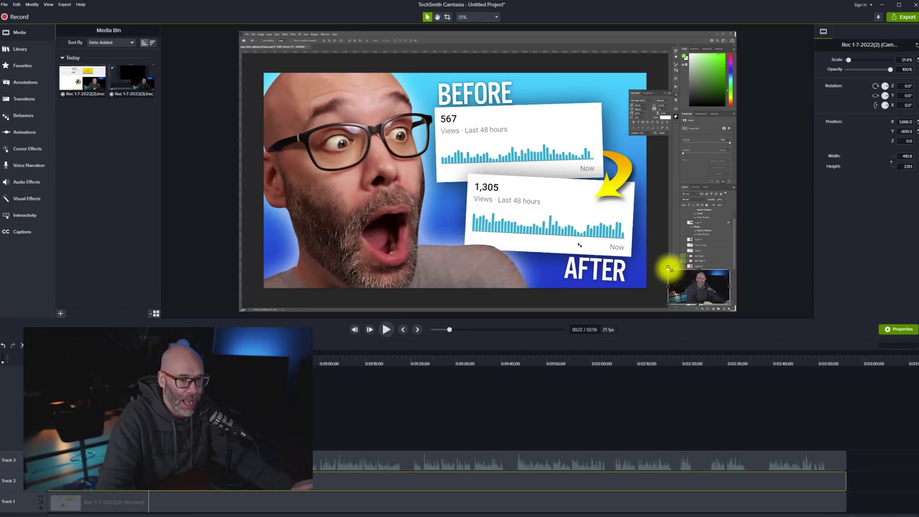
left_click_drag(668, 268, 648, 81)
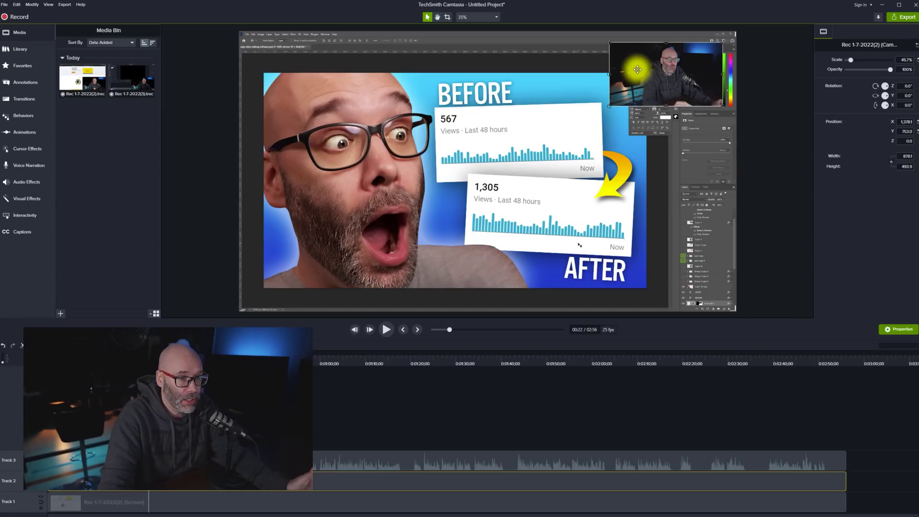
left_click_drag(654, 66, 294, 259)
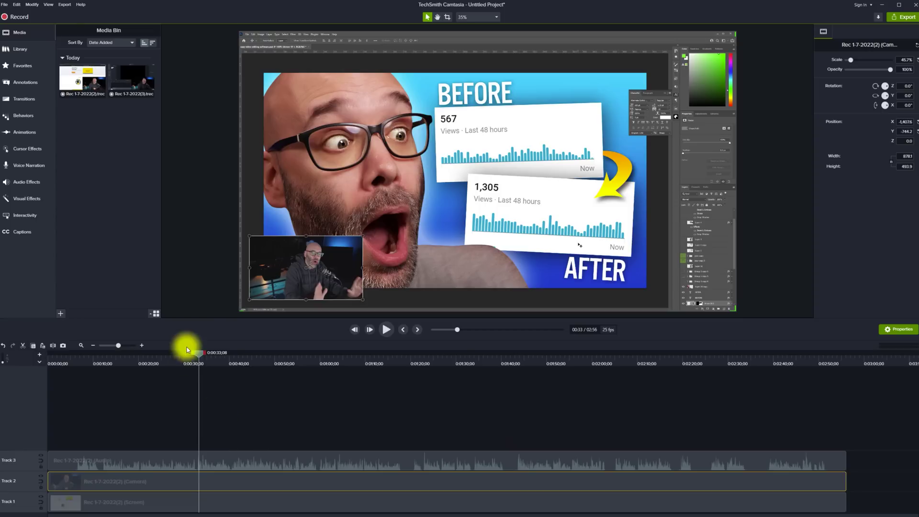
left_click_drag(263, 365, 311, 368)
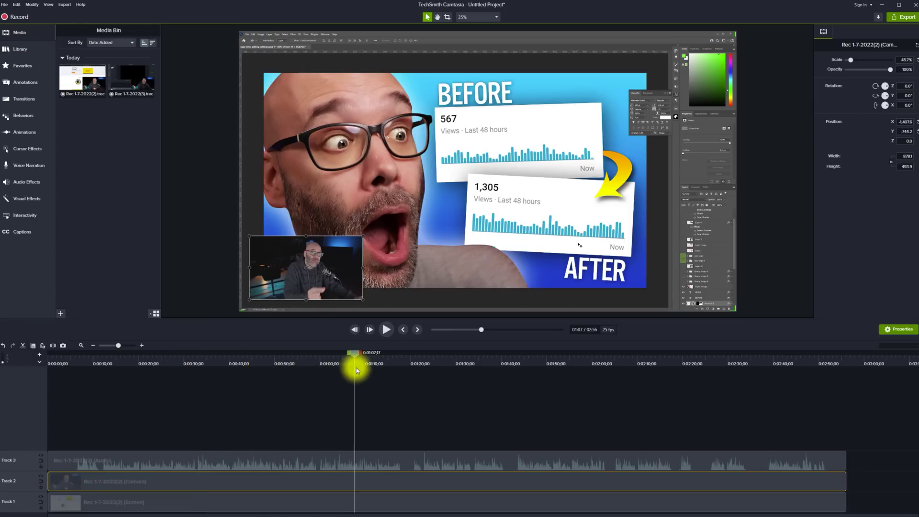
left_click(254, 368)
Step: Split the camera clip near 0:00:47 and again at 0:00:50;24
left_click_drag(266, 366, 266, 367)
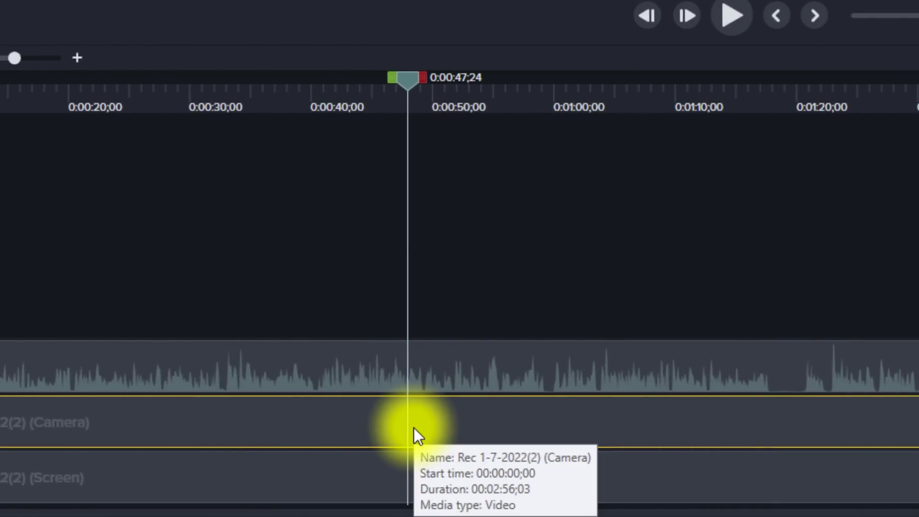
key("s")
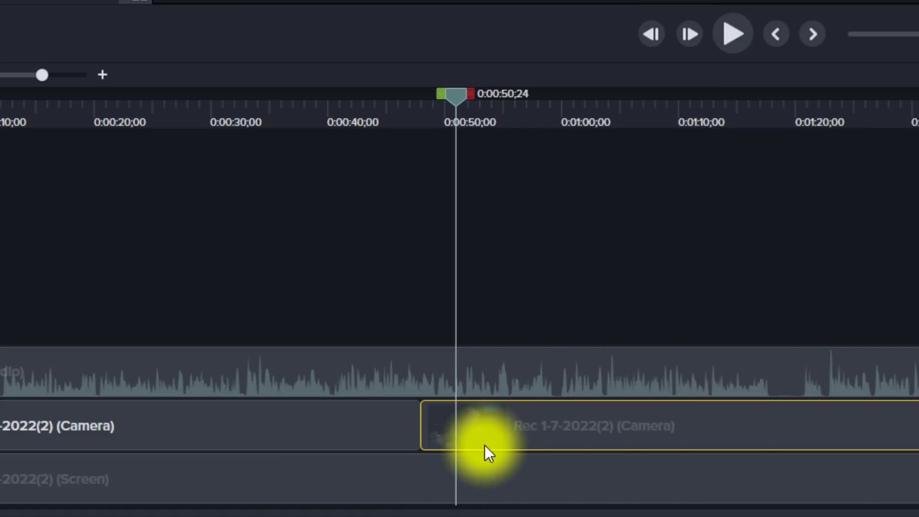
key("s")
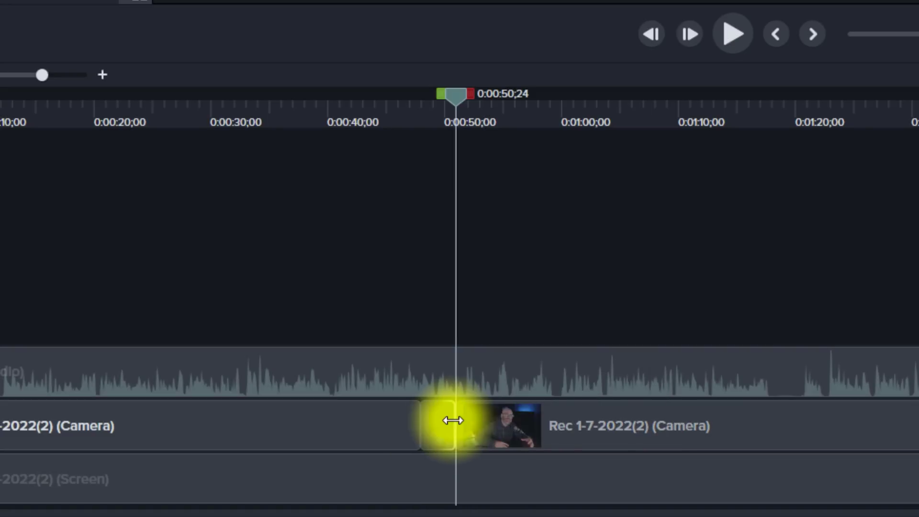
Step: Stretch the short camera piece to 200% and use Scale to fit to fill the canvas
left_click(434, 421)
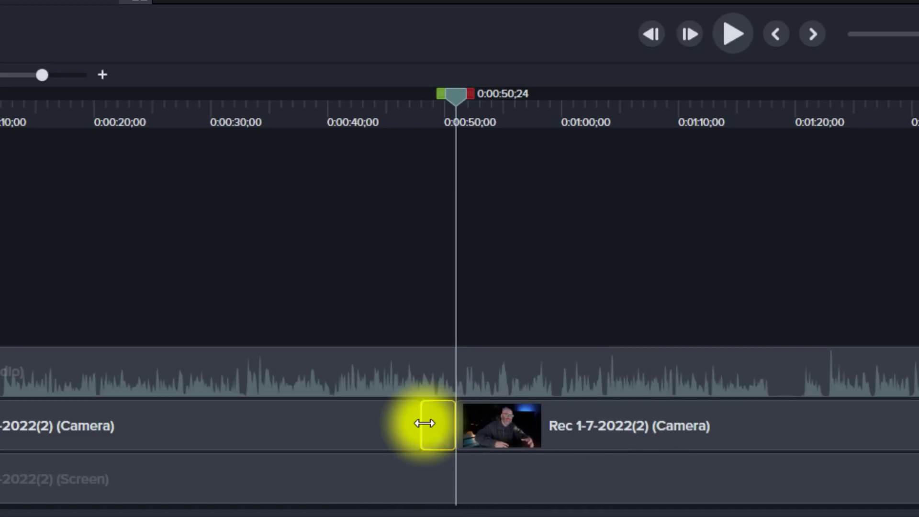
left_click_drag(457, 98, 438, 98)
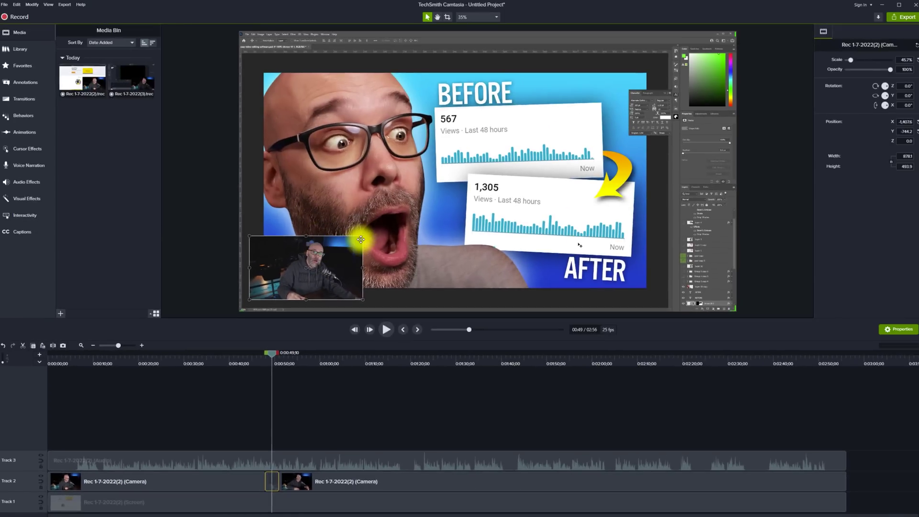
left_click_drag(361, 237, 355, 239)
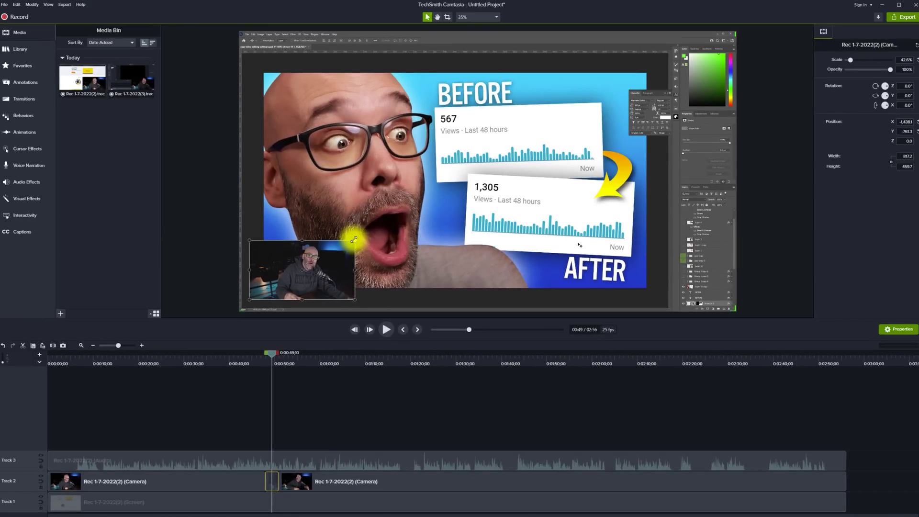
left_click_drag(354, 239, 724, 56)
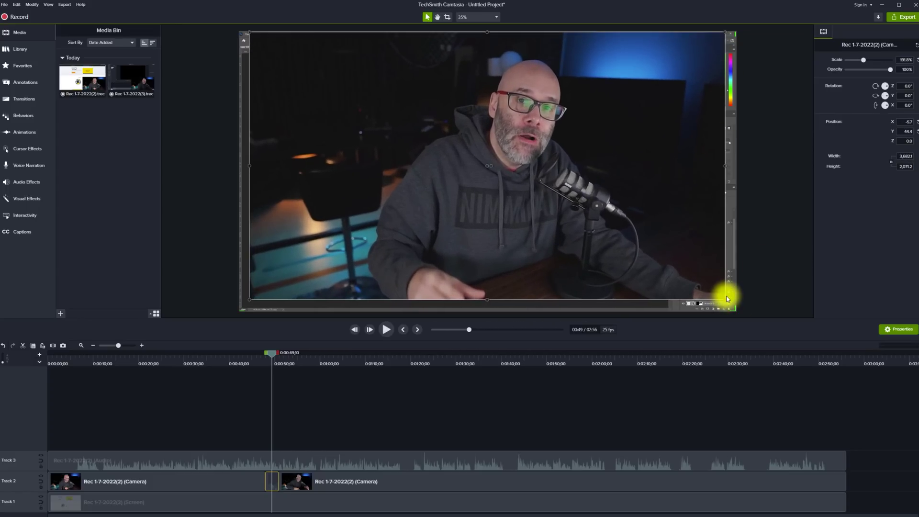
left_click_drag(726, 300, 732, 305)
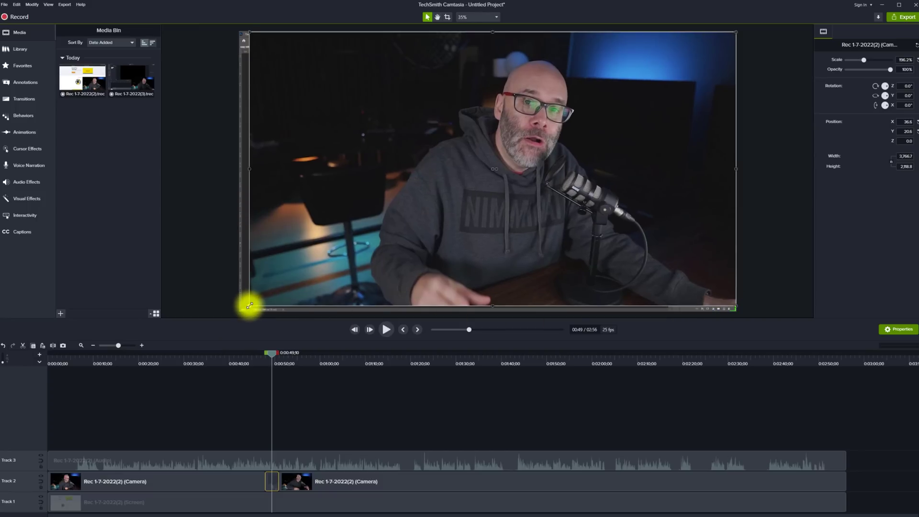
left_click_drag(249, 305, 240, 310)
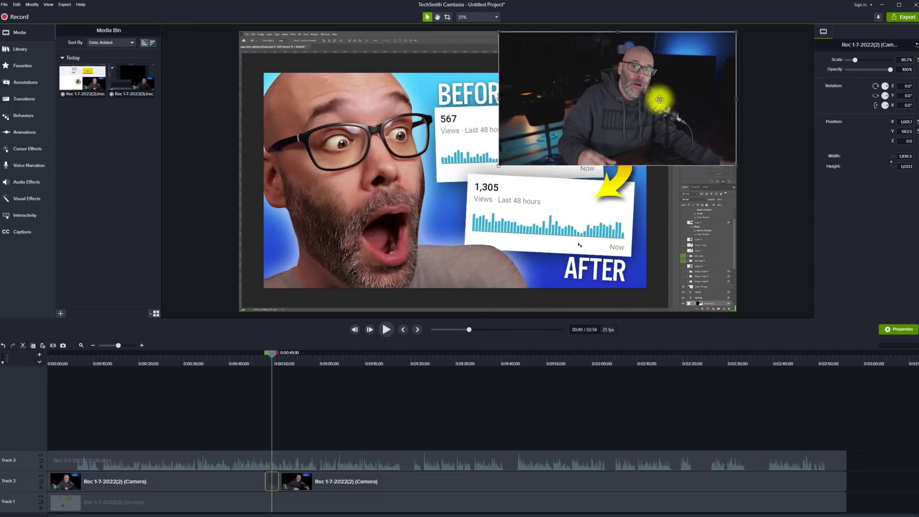
left_click_drag(658, 96, 532, 166)
right_click(537, 171)
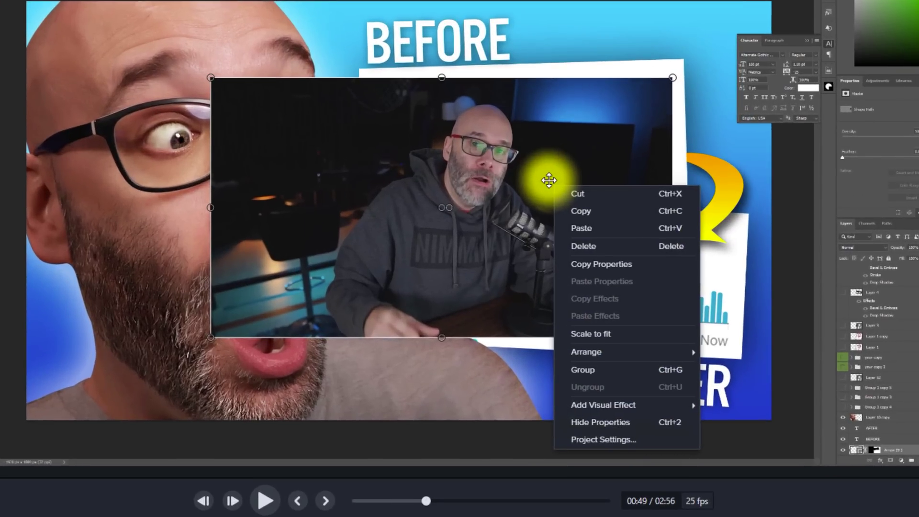
left_click(594, 335)
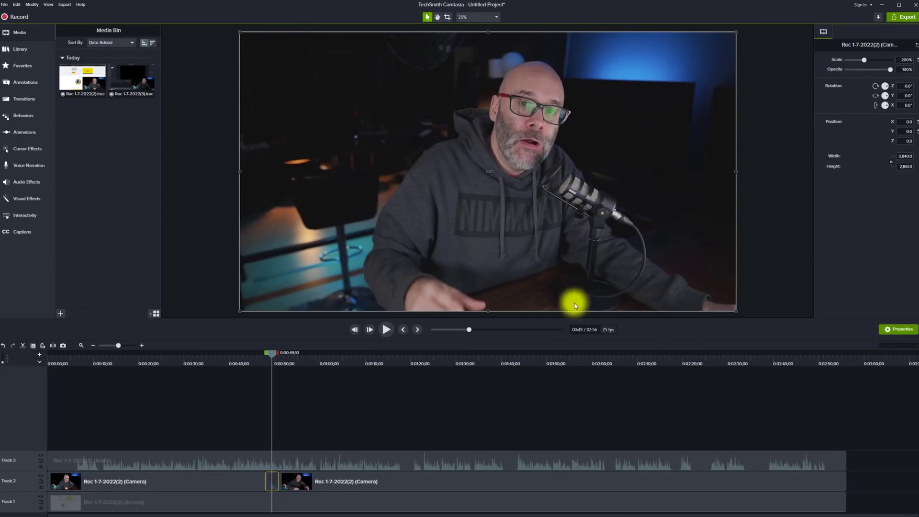
Step: Add a Zoom-n-Pan at 0:00:48;19 that zooms the webcam shot to 223% on the speaker
left_click_drag(270, 352, 269, 352)
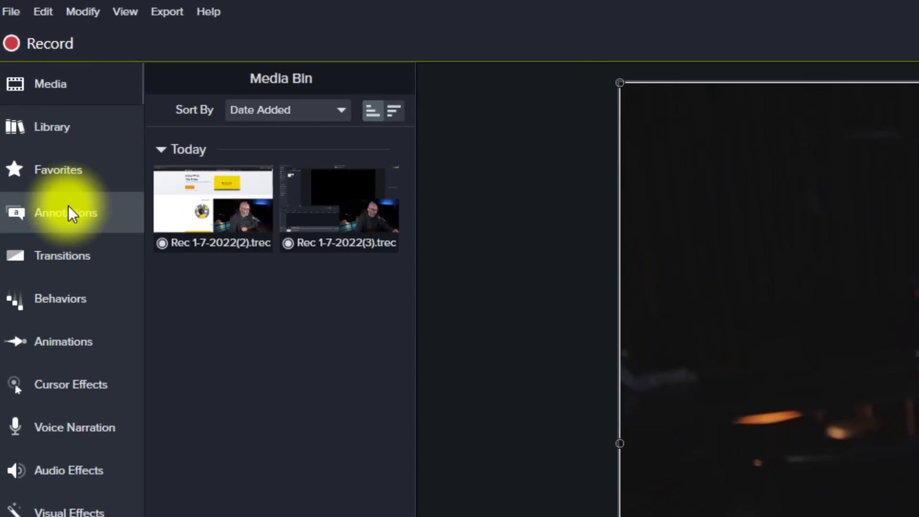
left_click(69, 341)
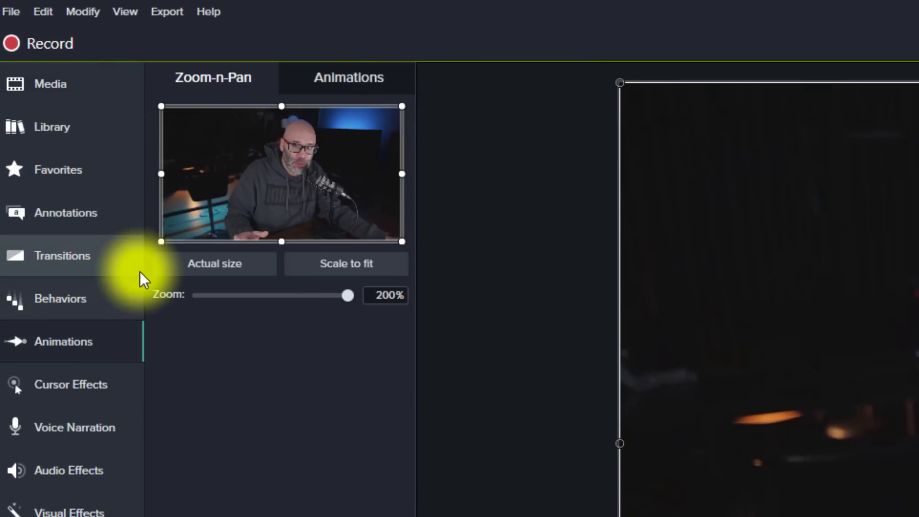
mouse_move(164, 234)
left_mouse_down()
mouse_move(160, 245)
mouse_move(165, 236)
left_mouse_up()
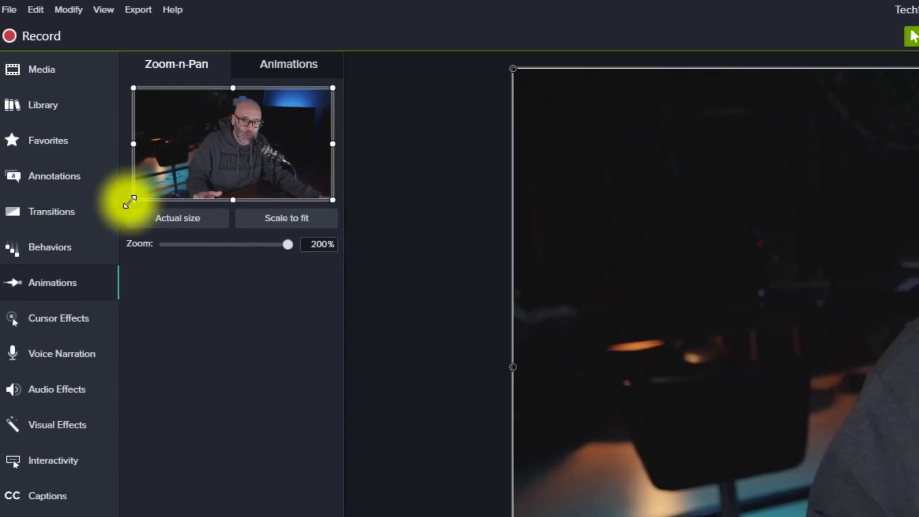
left_click_drag(76, 109, 85, 101)
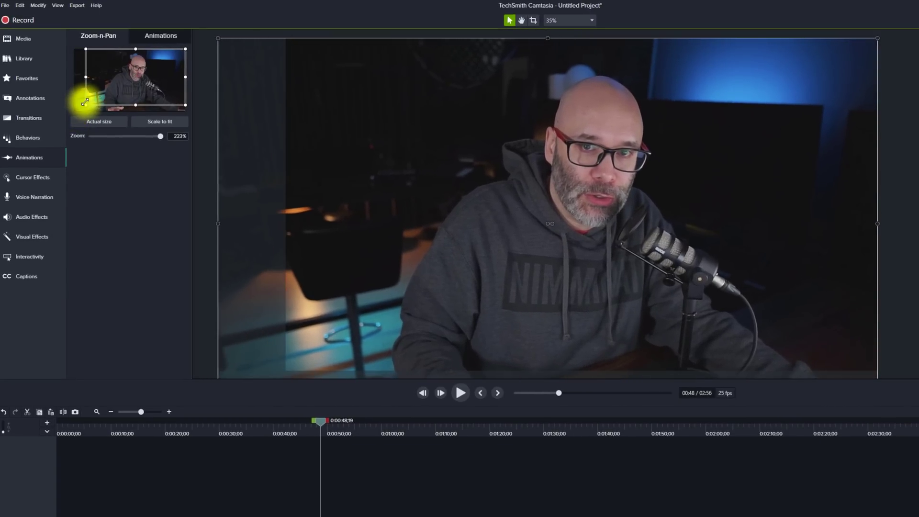
left_click_drag(160, 76, 158, 77)
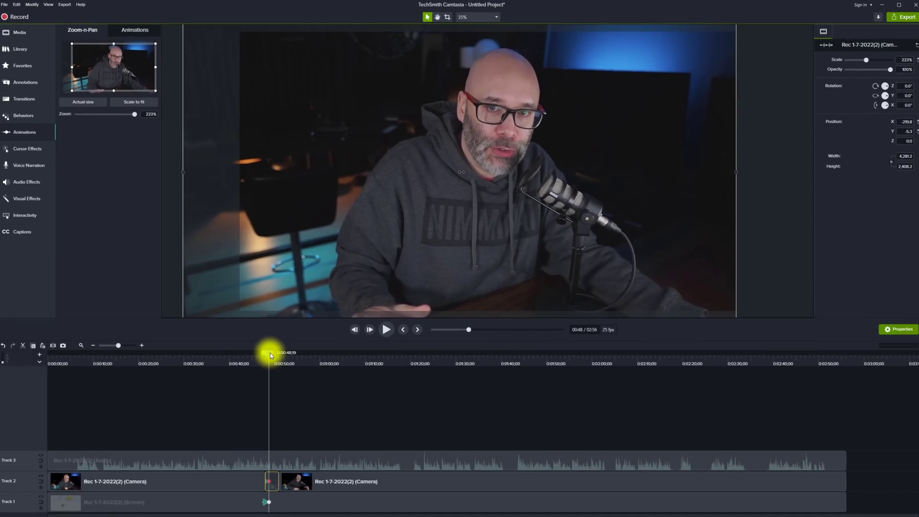
mouse_move(270, 352)
left_mouse_down()
mouse_move(258, 356)
mouse_move(275, 355)
mouse_move(259, 358)
mouse_move(265, 362)
left_mouse_up()
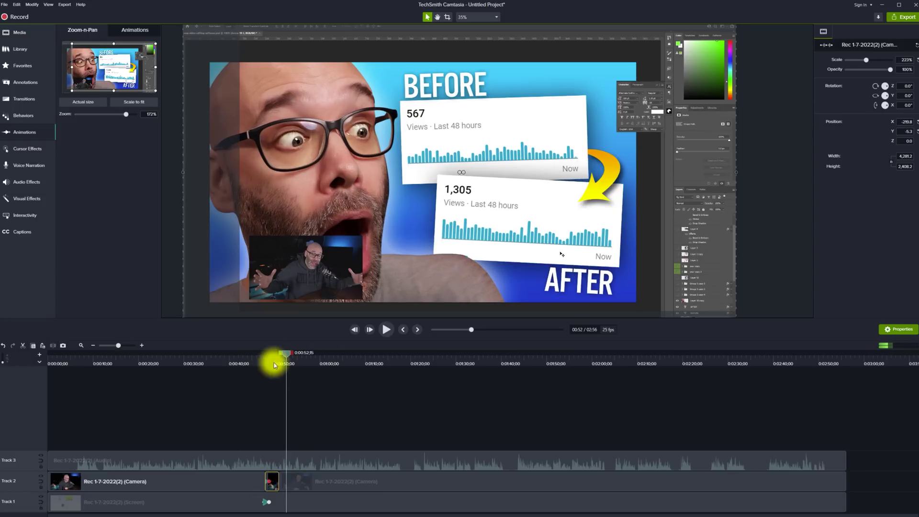
Step: Shorten the camera piece's animation at 0:00:49;23 so the full-screen switch happens instantly
left_click_drag(286, 352, 276, 354)
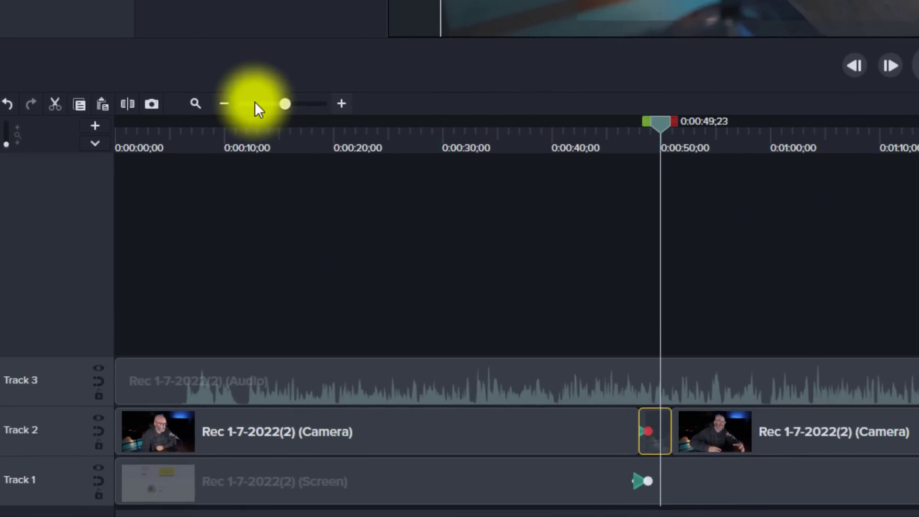
left_click_drag(283, 103, 305, 103)
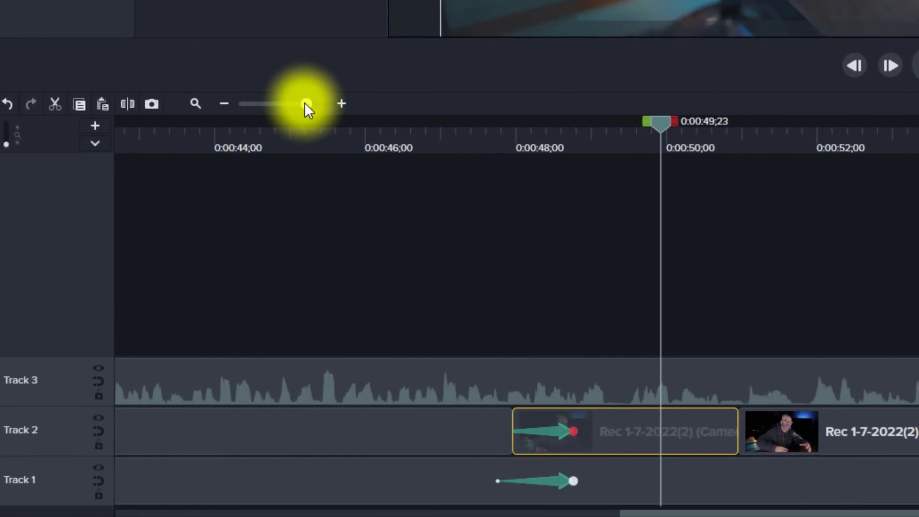
left_click(551, 430)
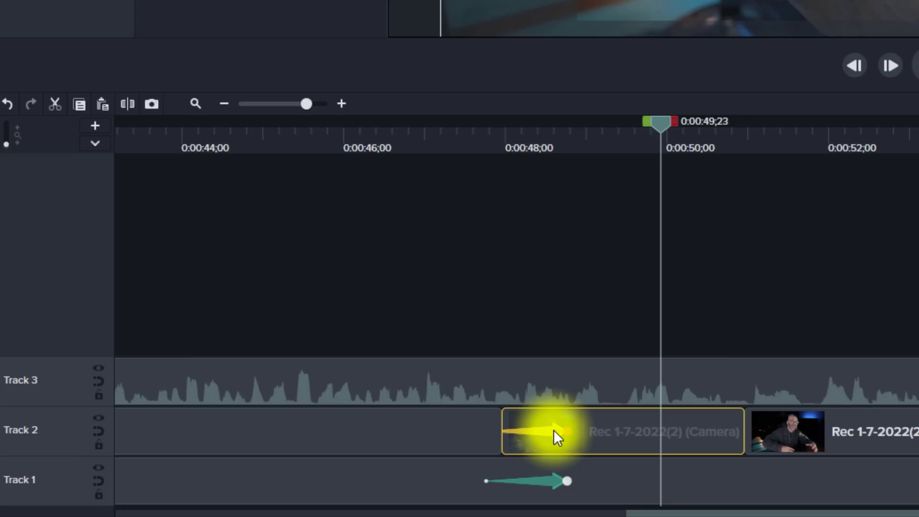
left_click_drag(566, 429, 479, 432)
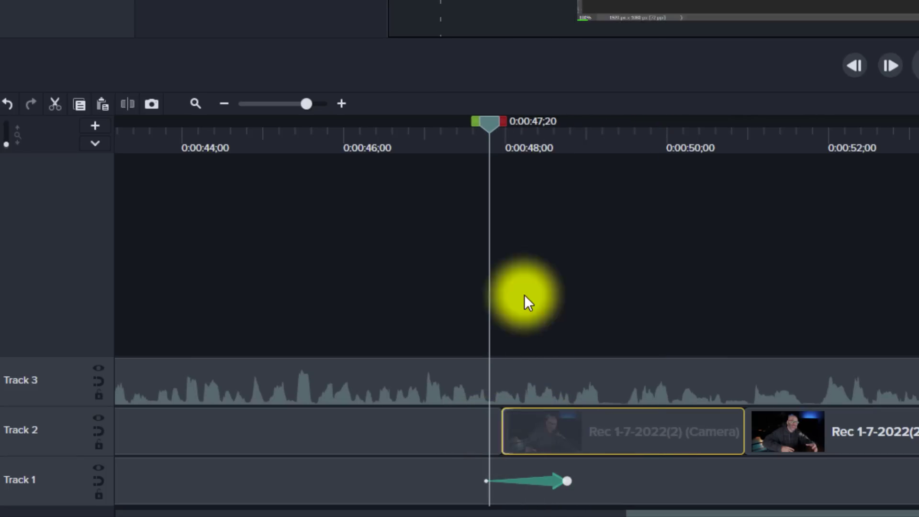
left_click_drag(495, 119, 508, 146)
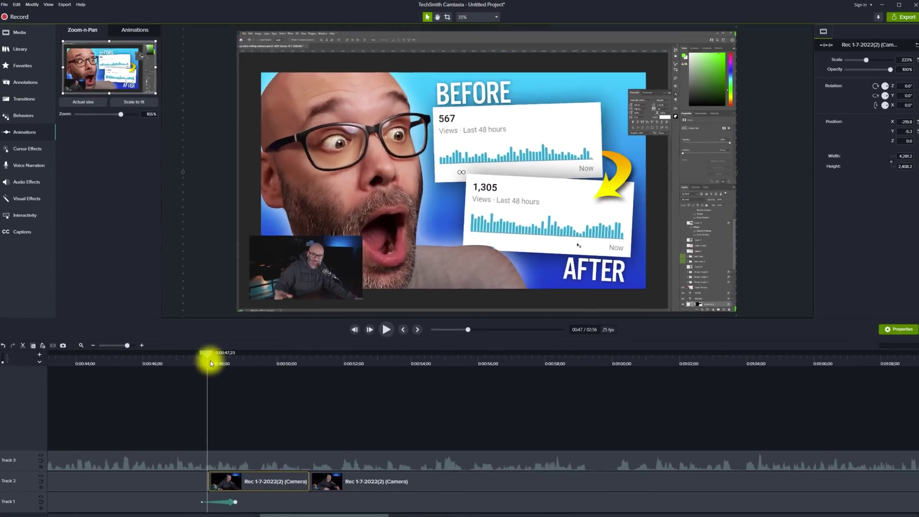